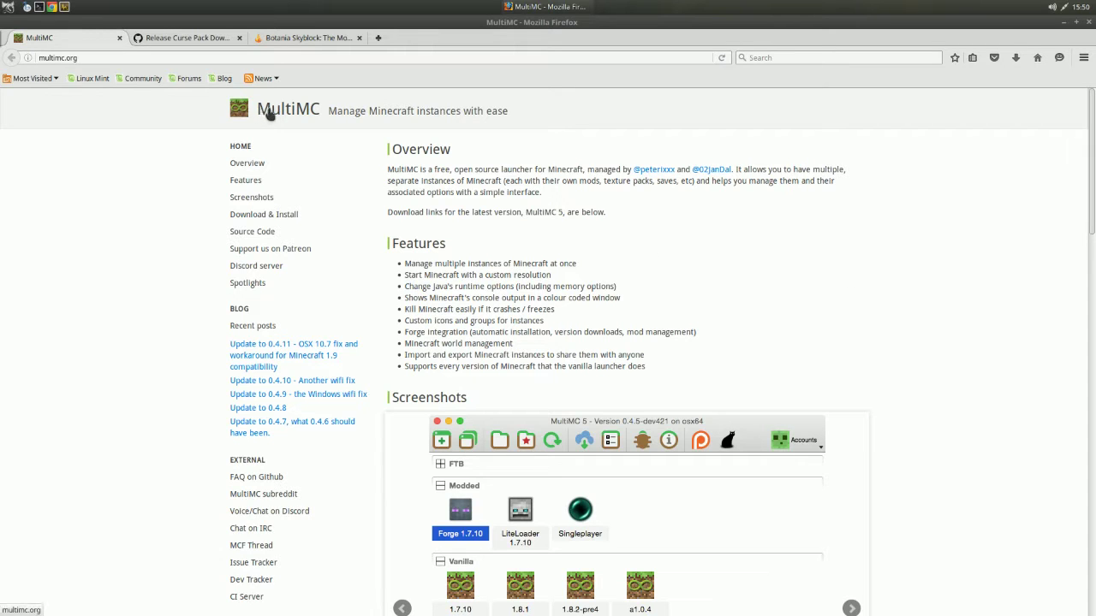
Step: View MultiMC's Download & Install section, then switch to the Curse Pack Downloader release page
click(267, 215)
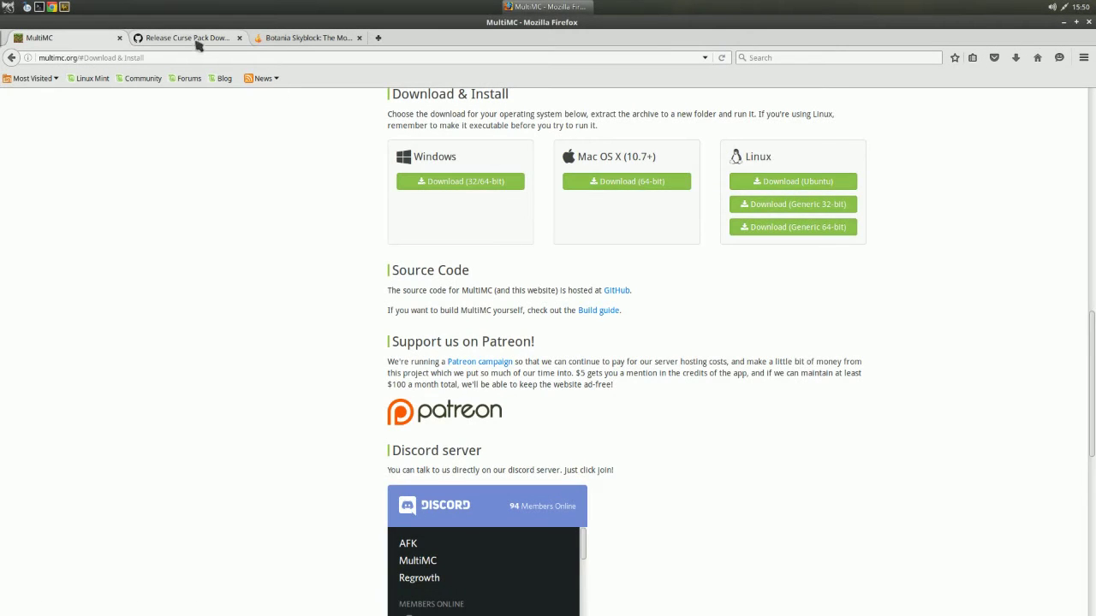
click(192, 39)
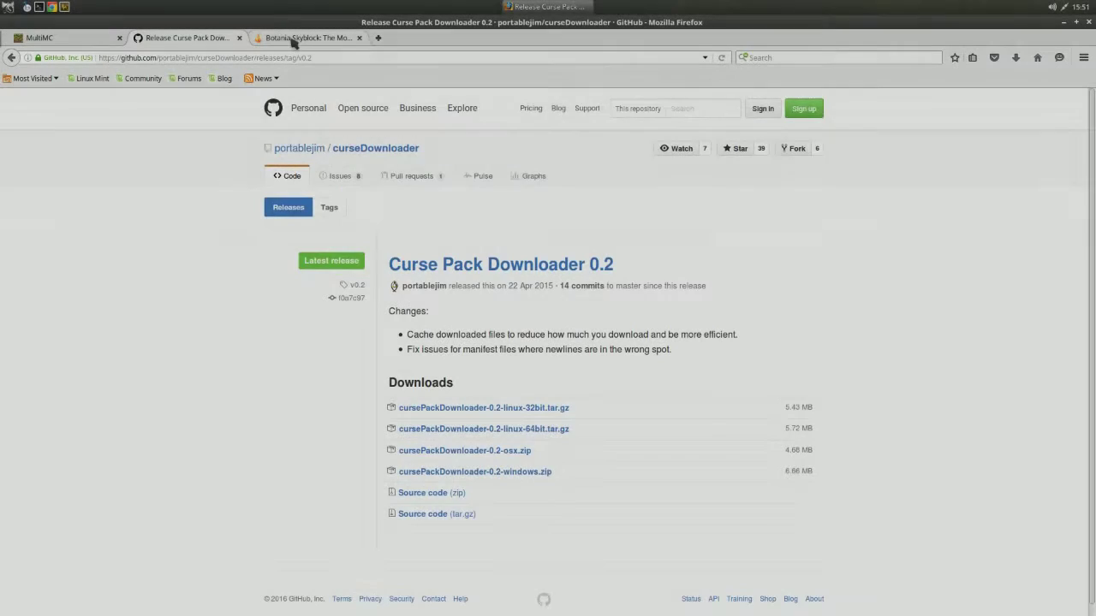
Step: Start downloading the Botania Skyblock modpack from its Curse page
click(291, 40)
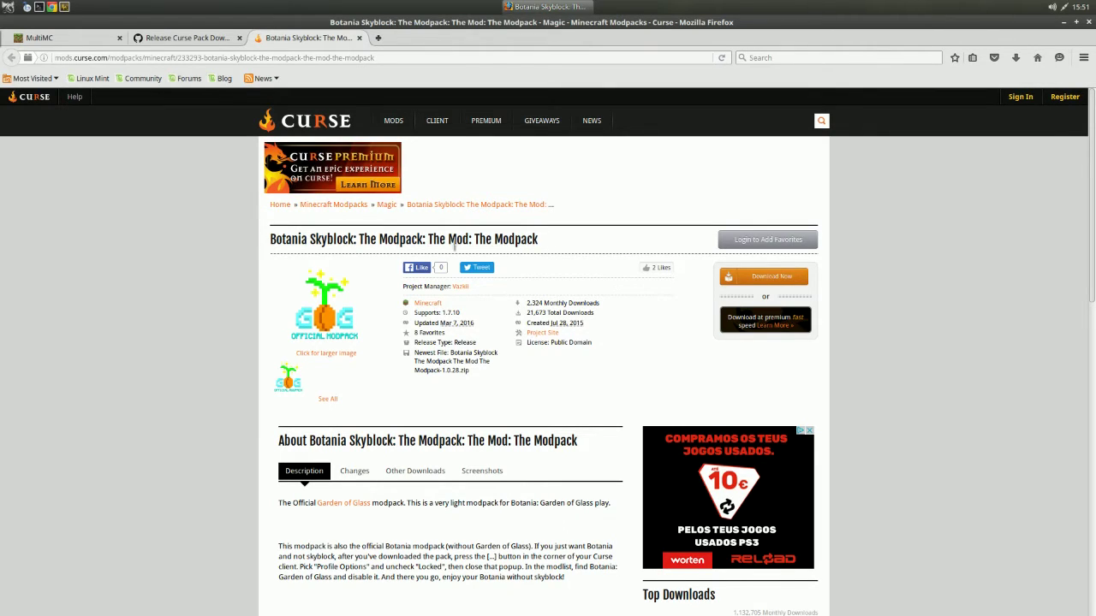
click(766, 276)
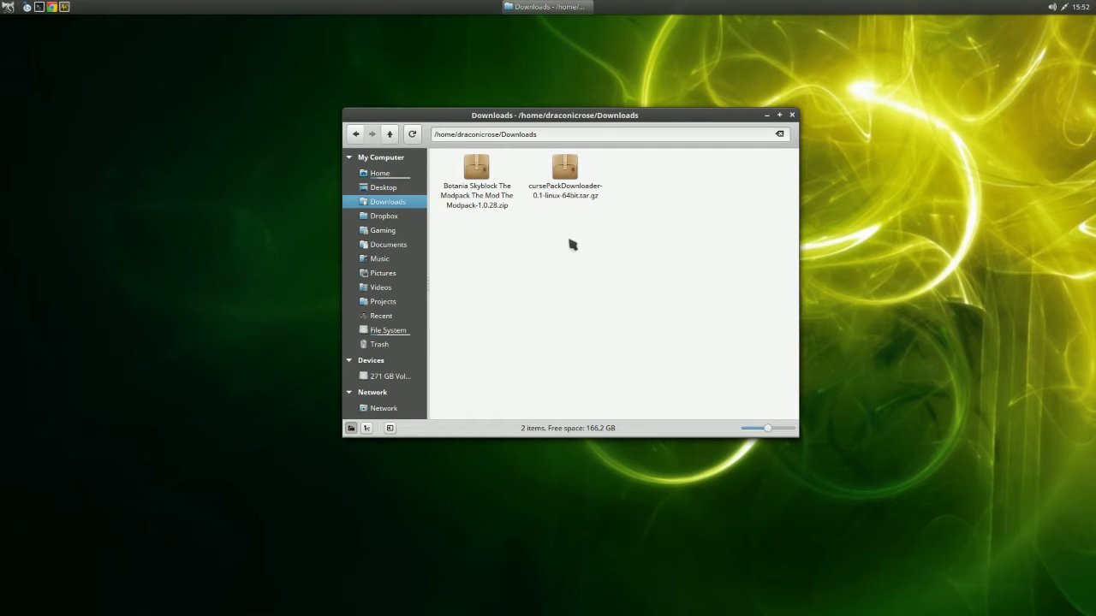
Step: Extract the cursePackDownloader-0.1 folder from the tar.gz archive into Downloads
click(566, 175)
double_click(566, 175)
double_click(566, 175)
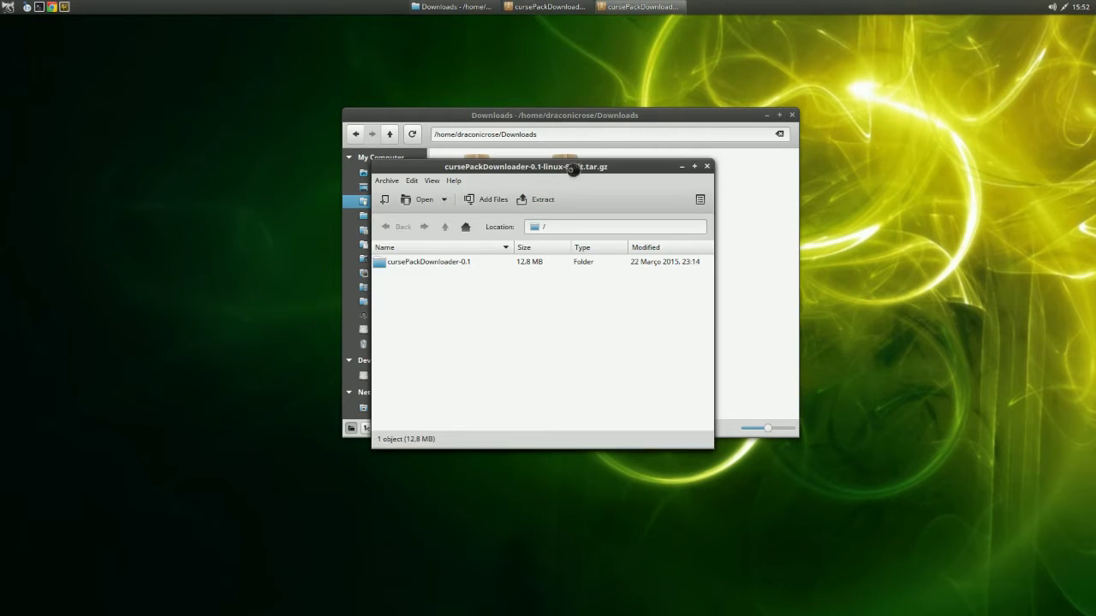
drag(310, 344, 745, 297)
click(707, 163)
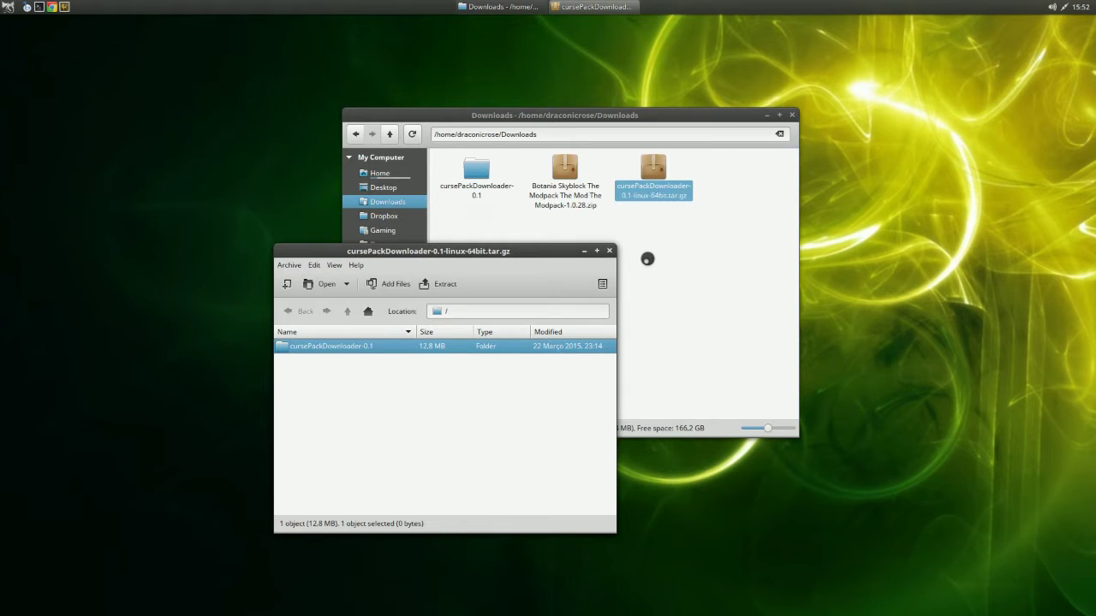
Step: Open the extracted cursePackDownloader-0.1 folder and launch the cursePackDownloader program
double_click(464, 183)
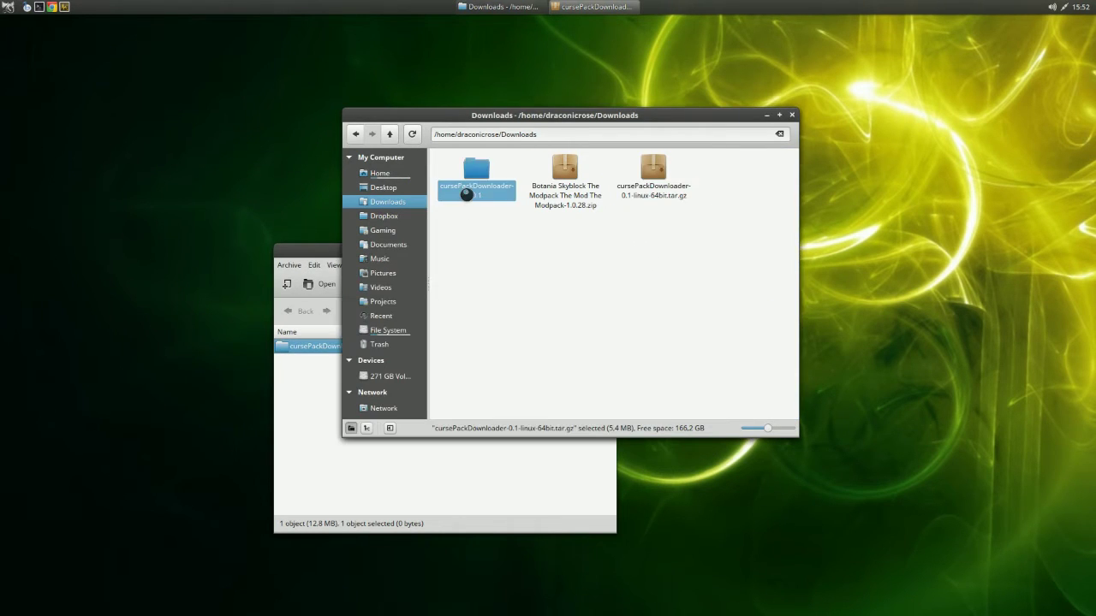
click(337, 246)
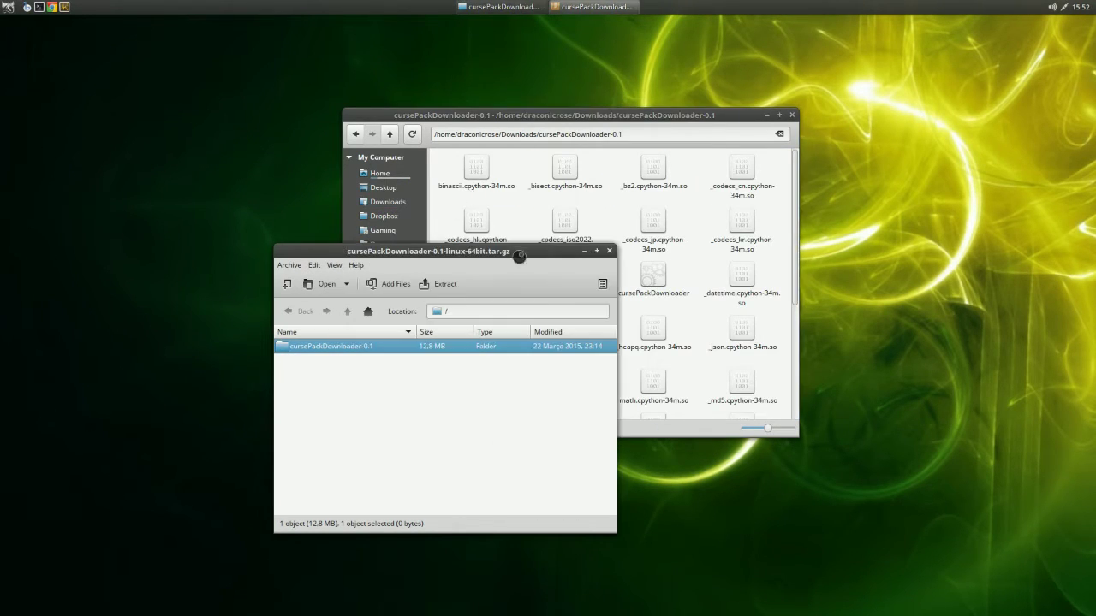
click(610, 253)
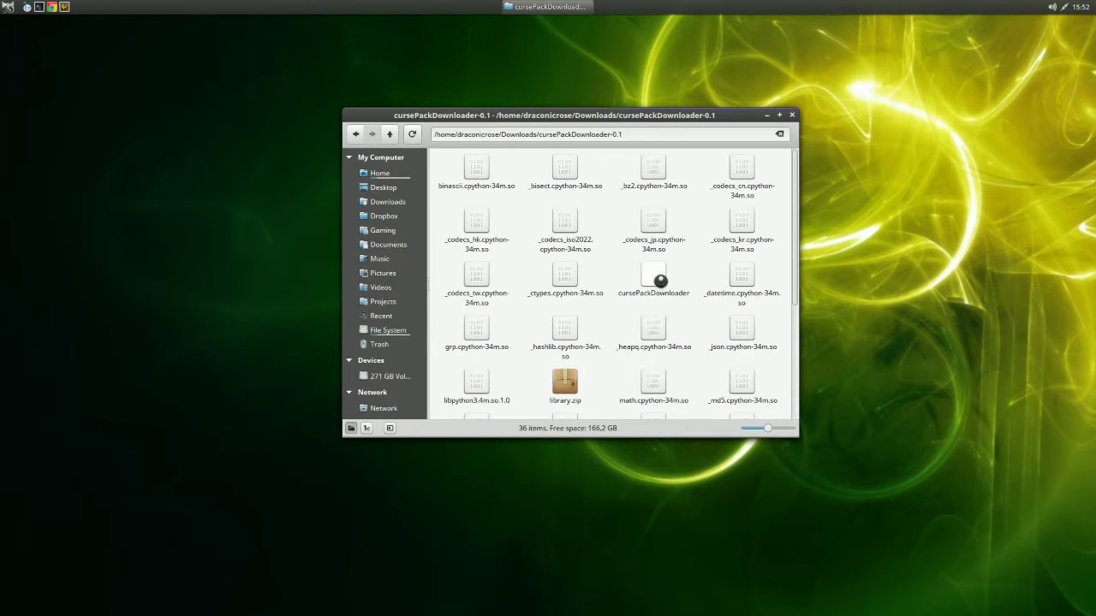
double_click(661, 279)
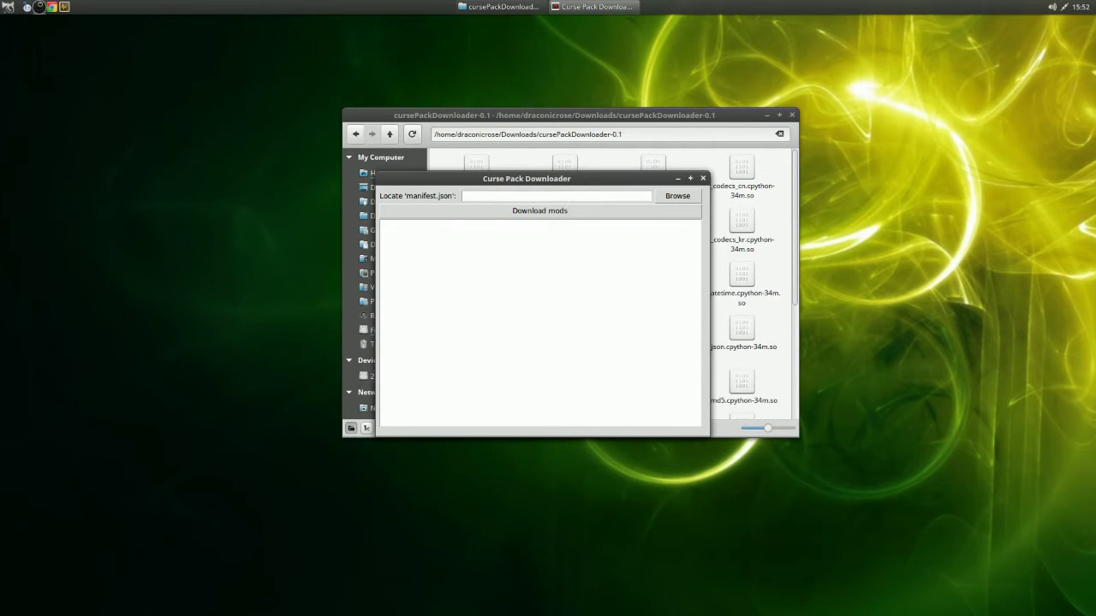
Step: Run sudo apt-get install for python3-tk, python3-appdirs and python3-requests, then close the terminal
click(39, 7)
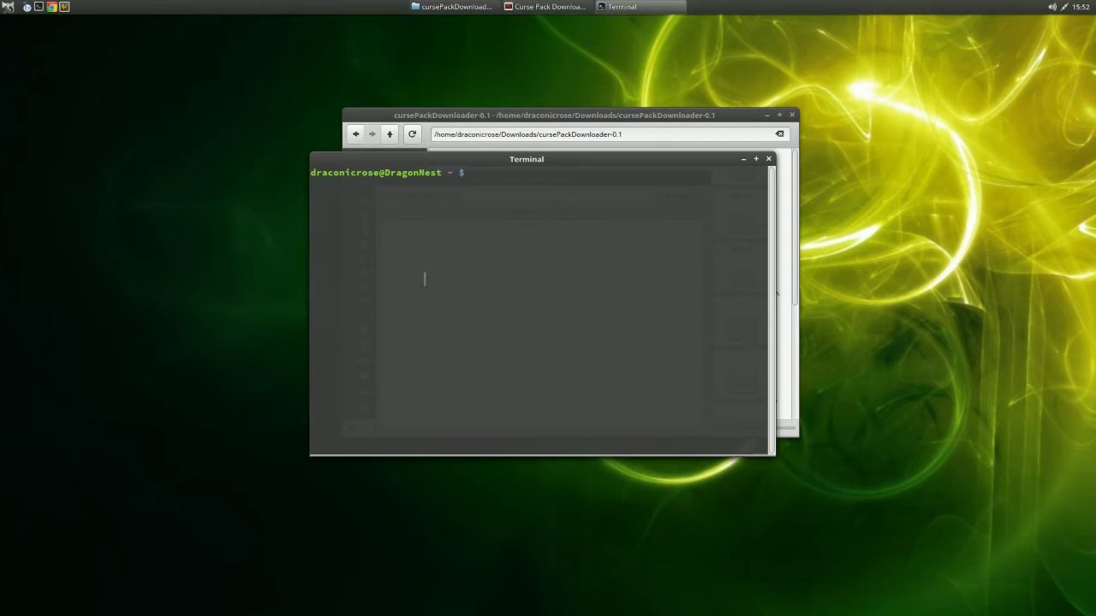
text(sudo apt-get in)
key(BackSpace)
text(install )
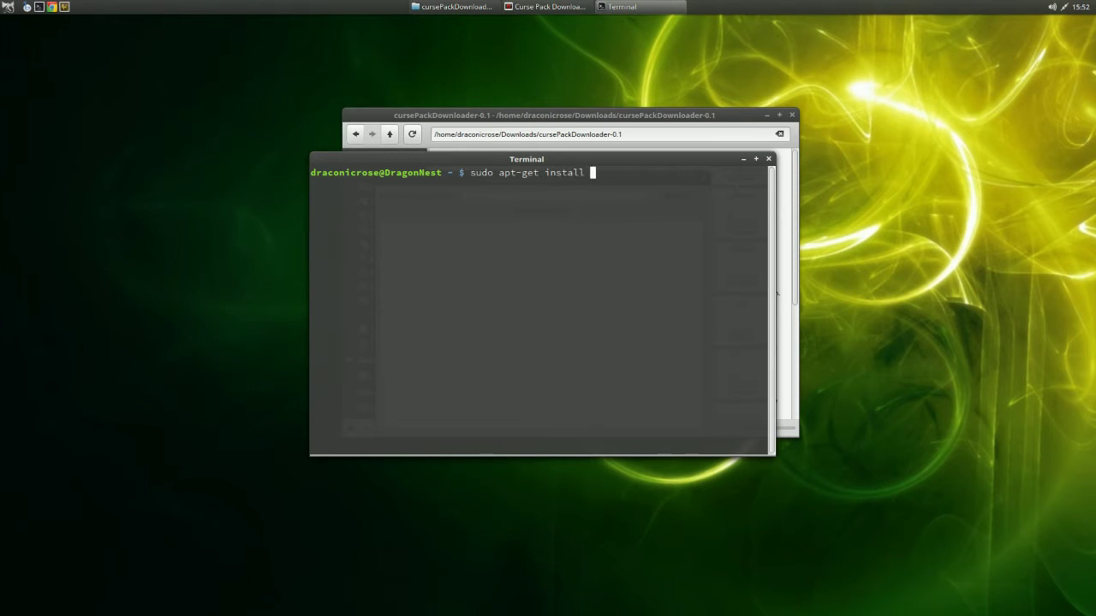
text(python3-tk python3-appdirs python3)
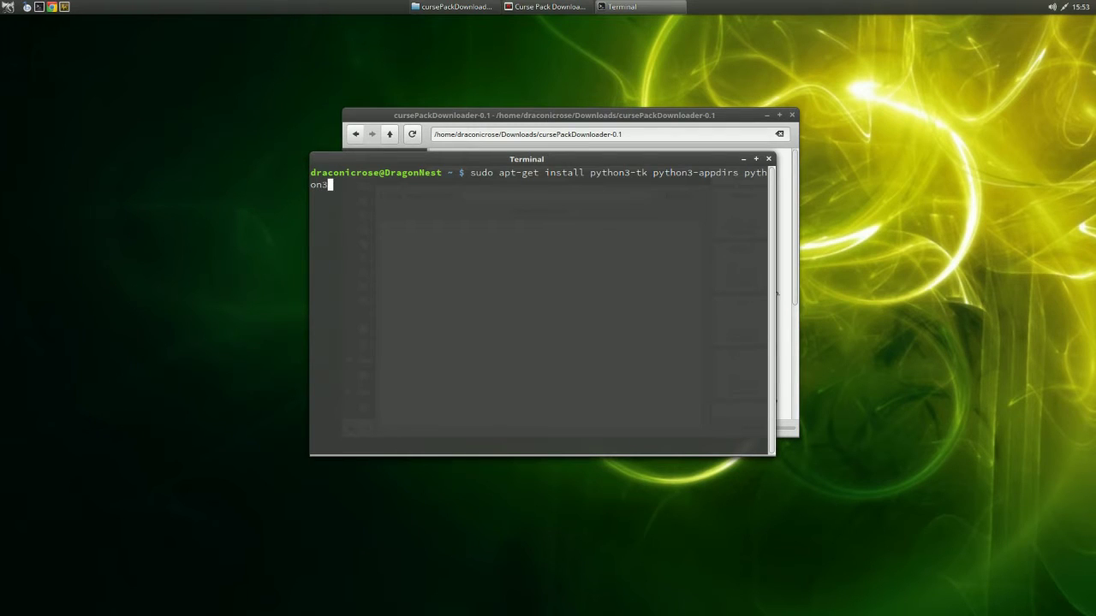
text(-resquests)
key(Return)
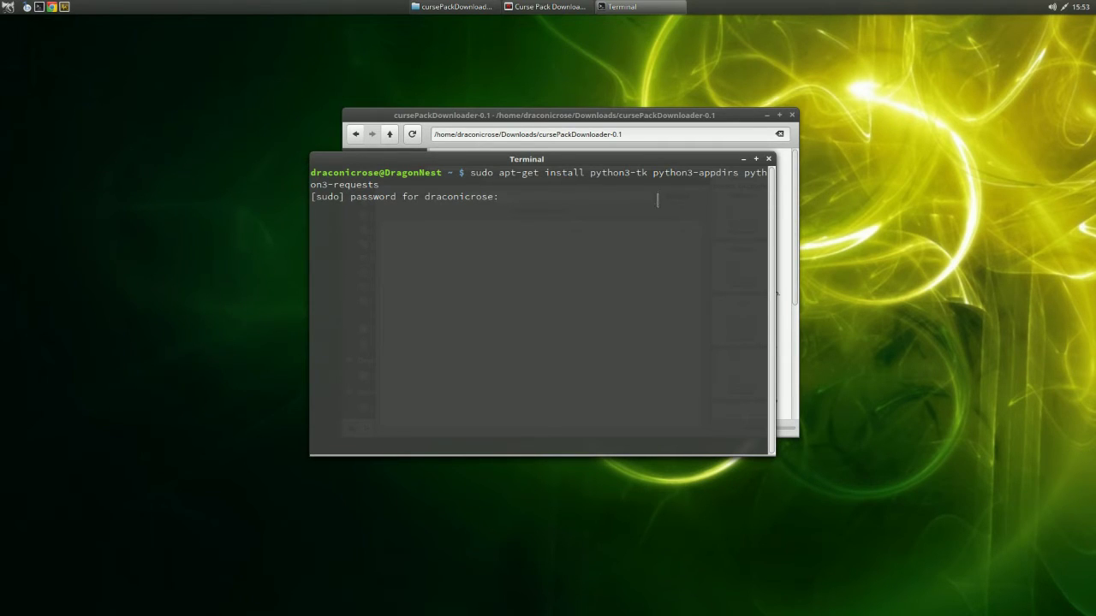
click(768, 159)
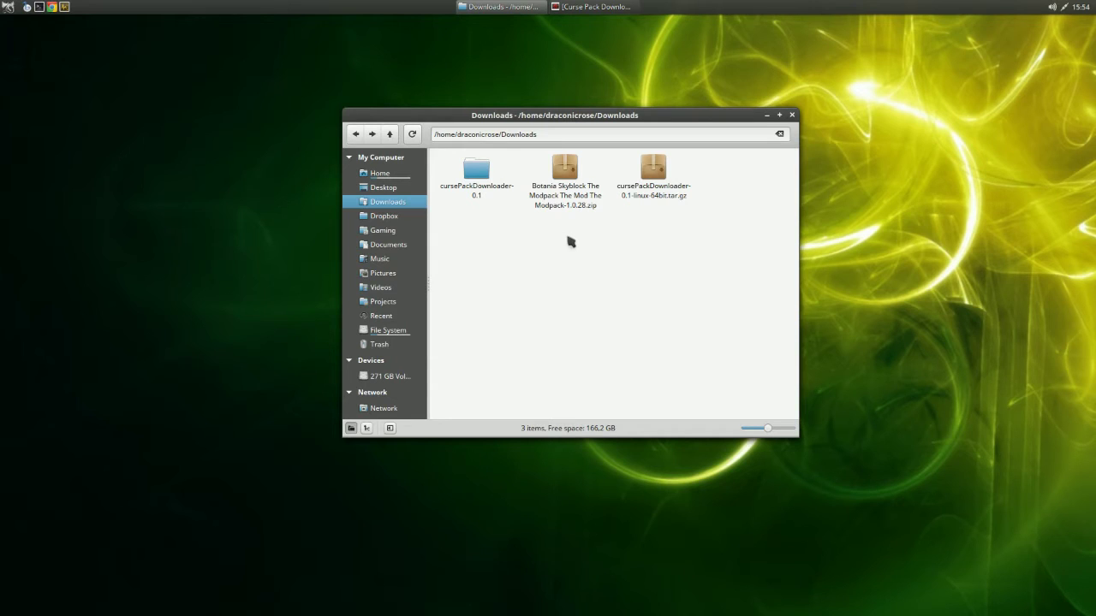
Step: Extract the Botania Skyblock zip in Downloads and open the resulting folder
right_click(565, 169)
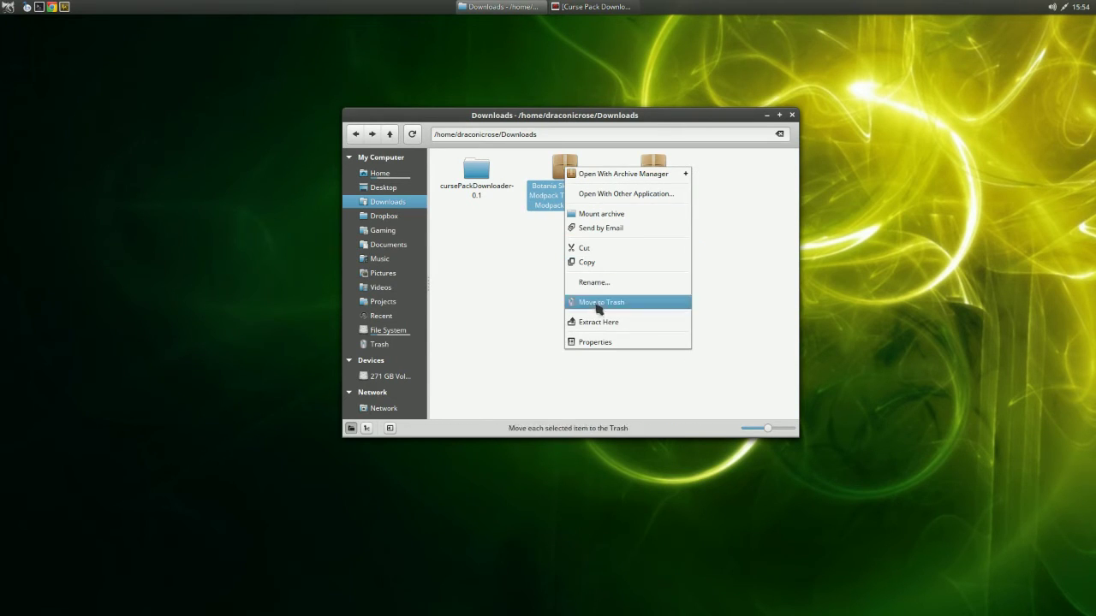
click(598, 322)
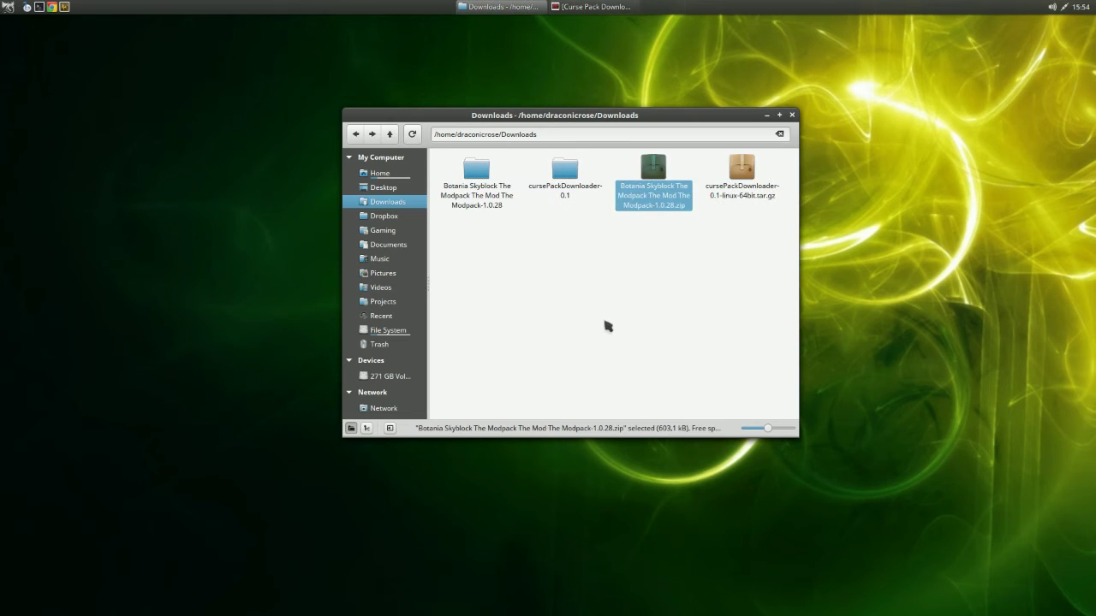
double_click(480, 182)
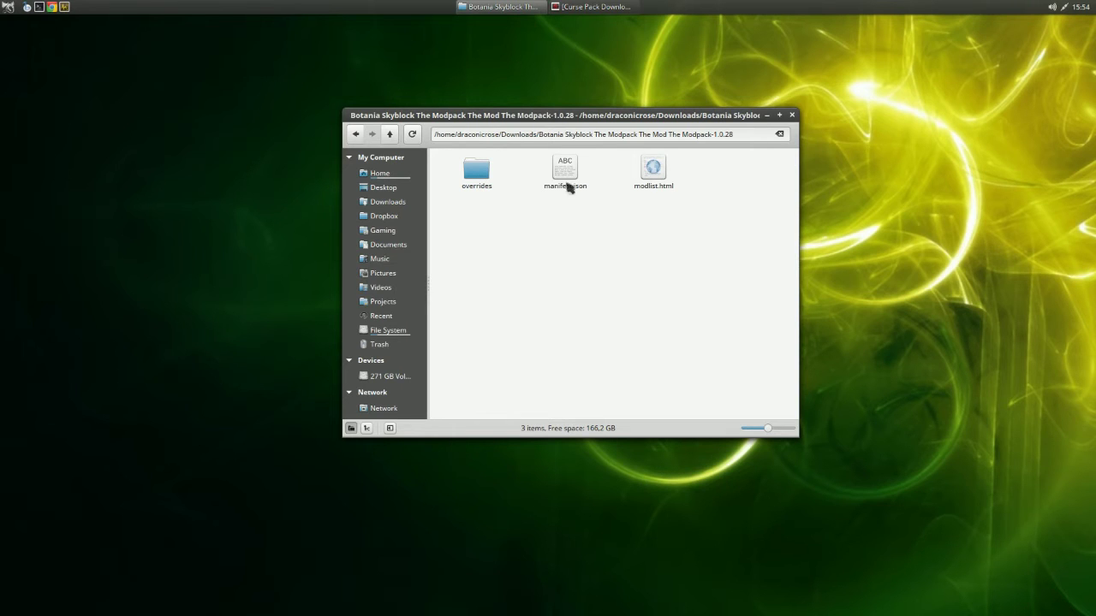
click(581, 9)
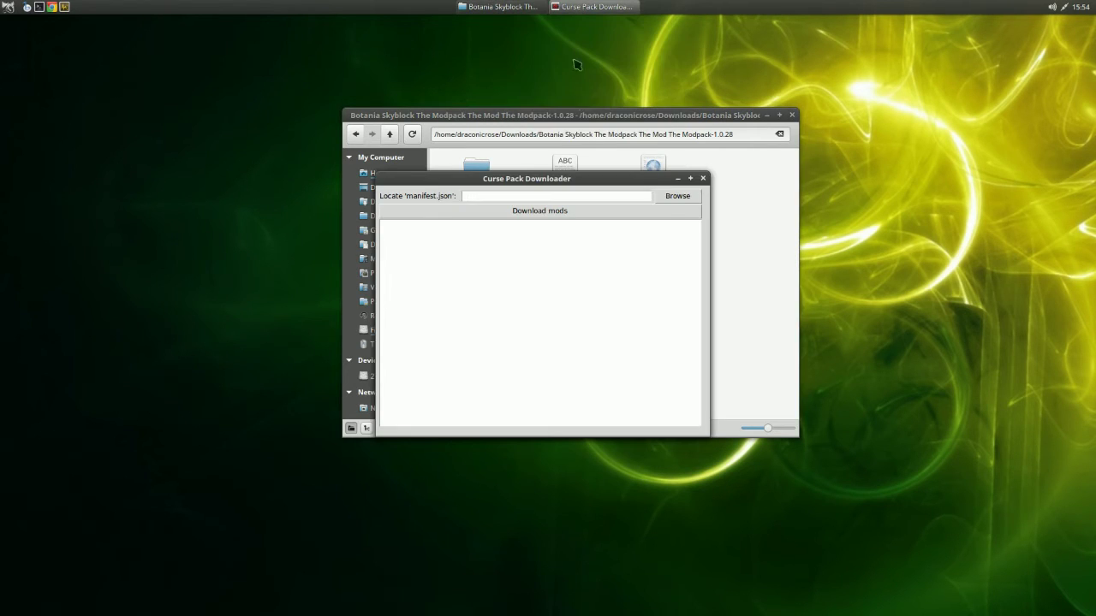
Step: Load manifest.json from the Botania Skyblock folder and start downloading the pack's mods
click(676, 200)
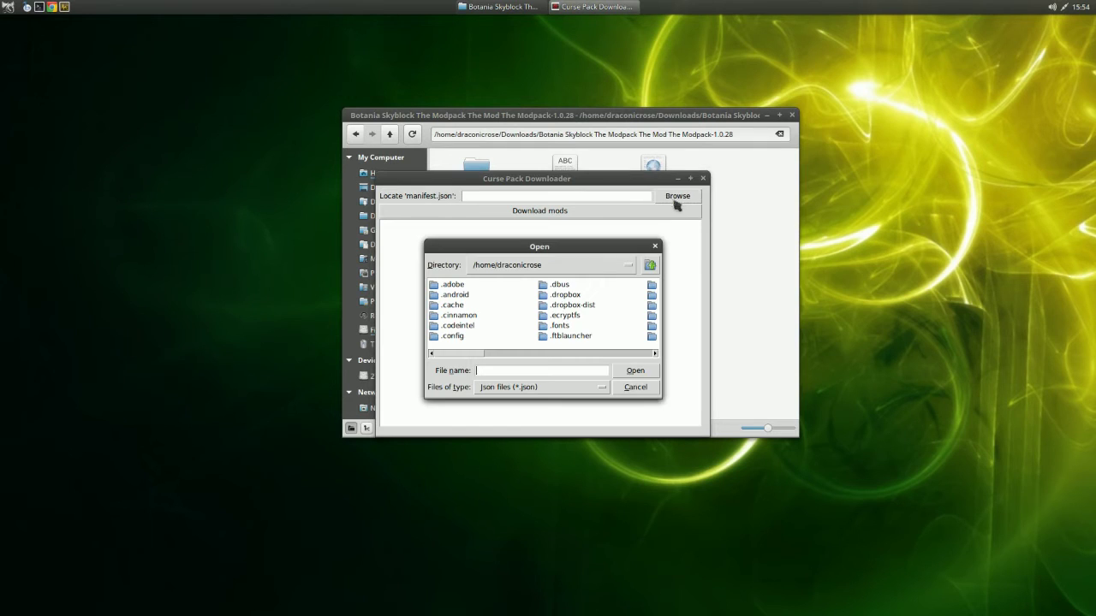
drag(451, 354, 471, 354)
double_click(505, 331)
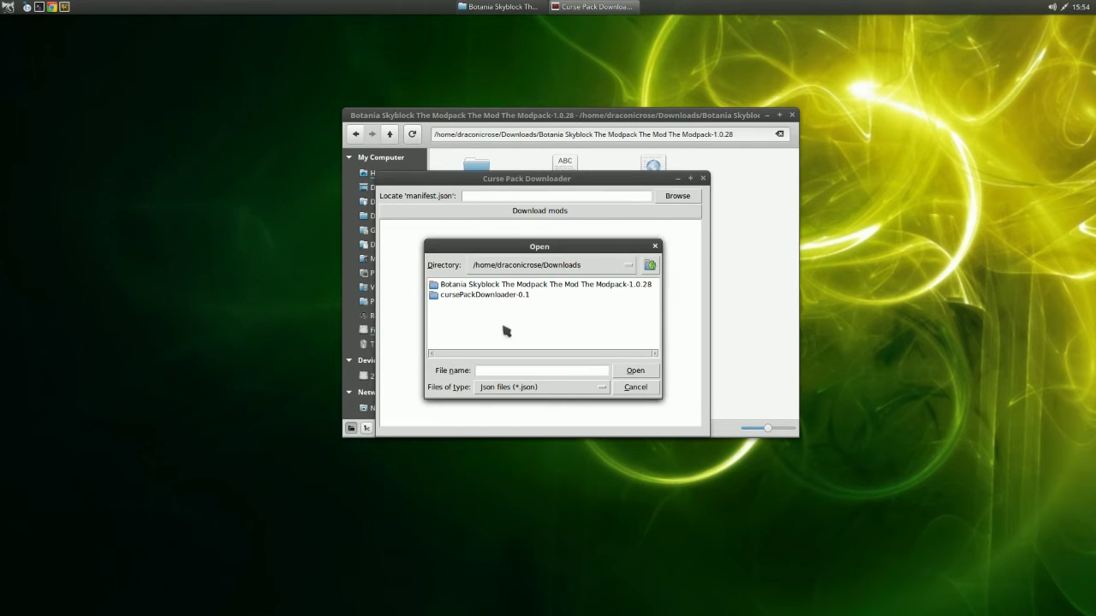
double_click(494, 290)
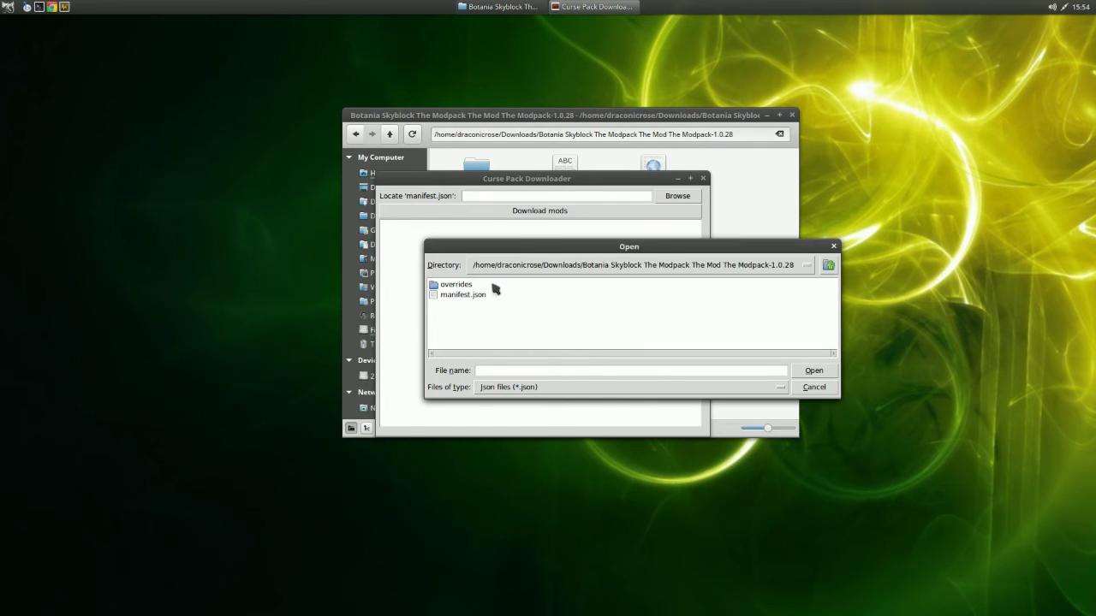
click(469, 300)
click(814, 373)
click(540, 214)
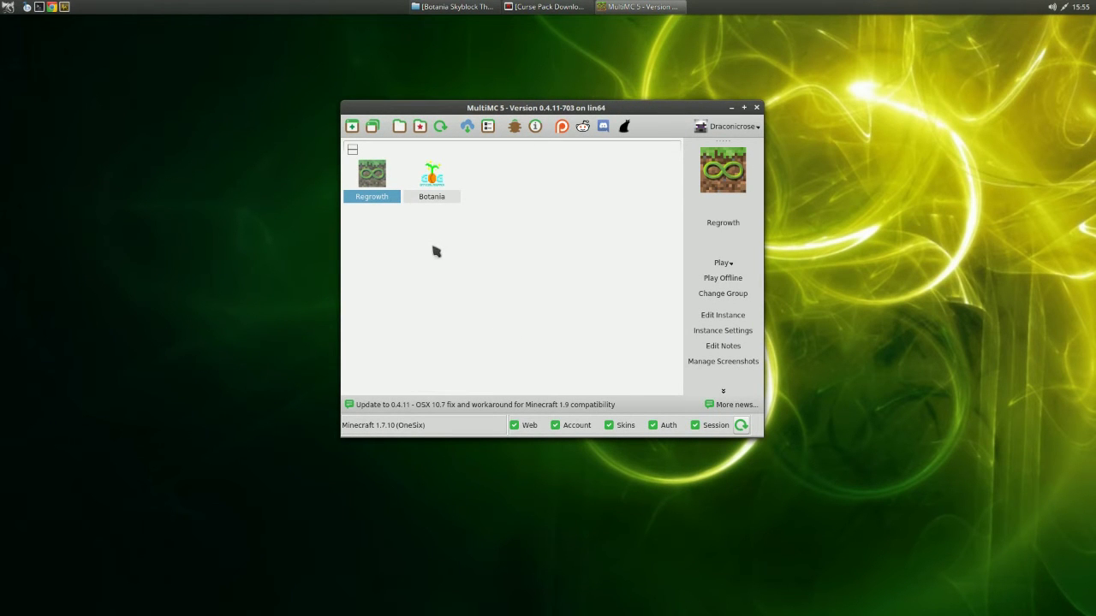
Step: Create a MultiMC instance named Botania using Minecraft version 1.7.10
click(354, 128)
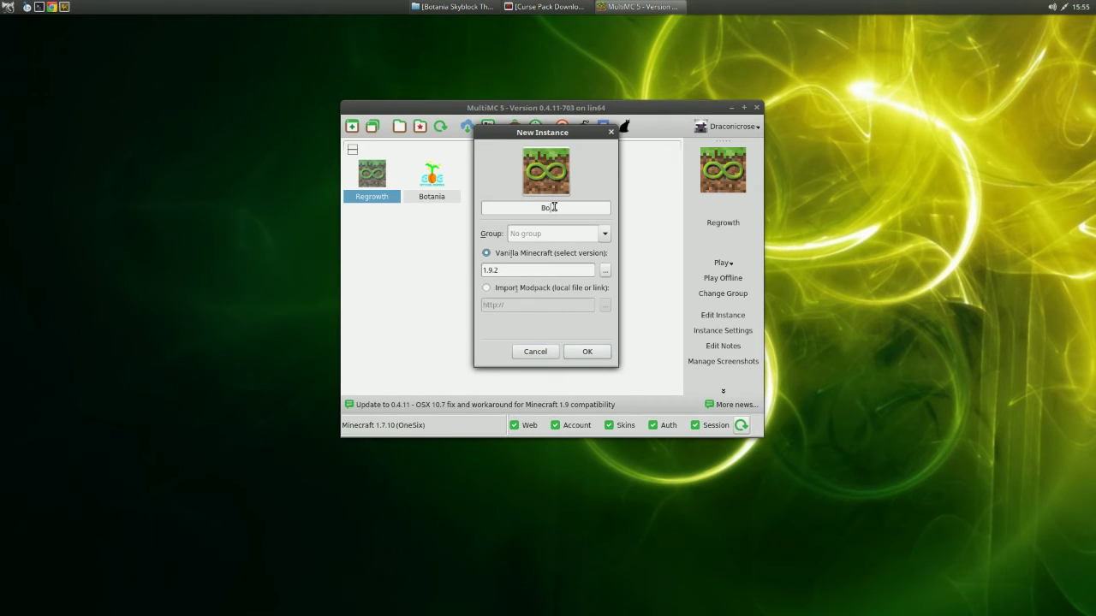
click(604, 270)
scroll(556, 262, down, 15)
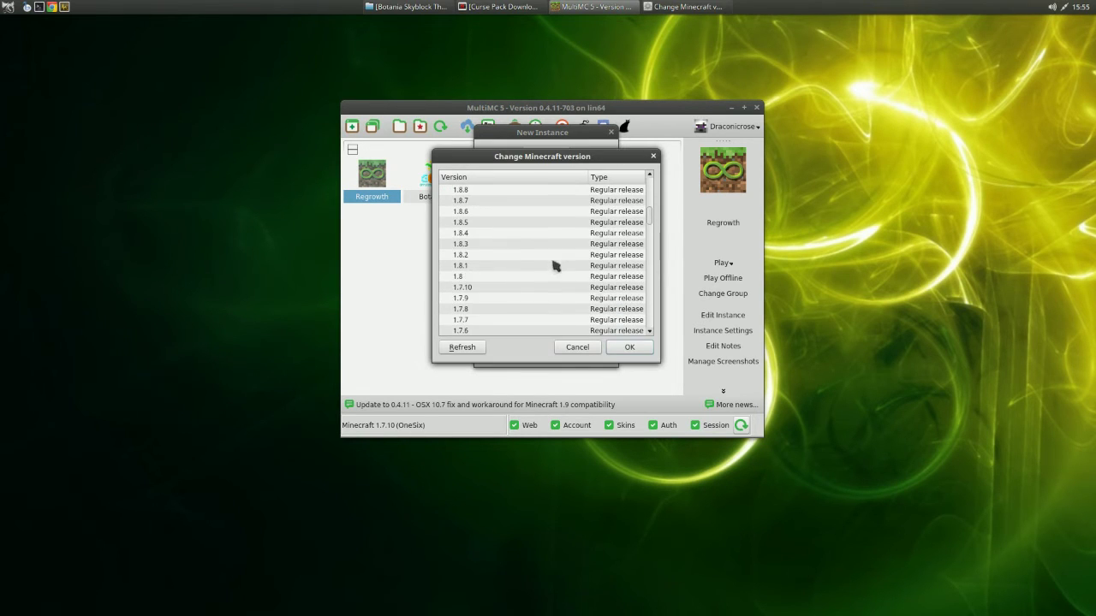
click(518, 289)
click(629, 348)
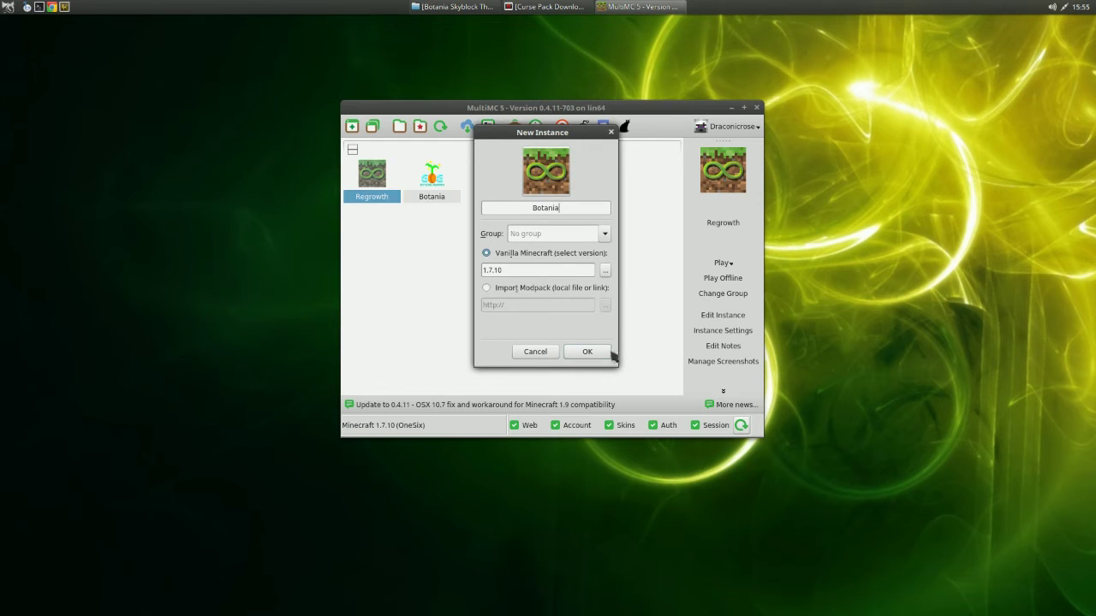
click(599, 355)
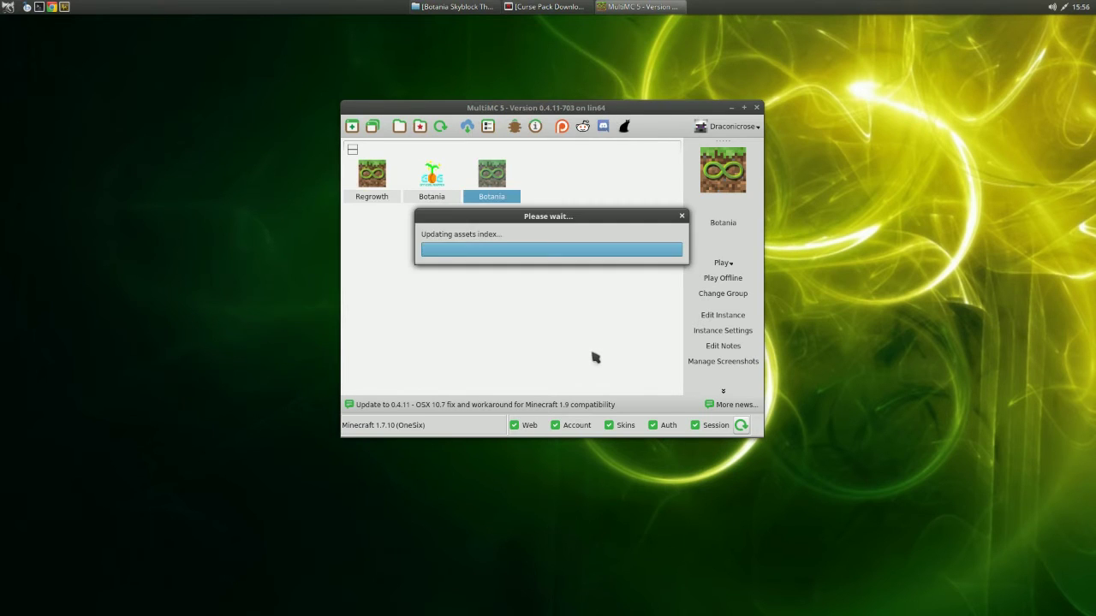
right_click(493, 178)
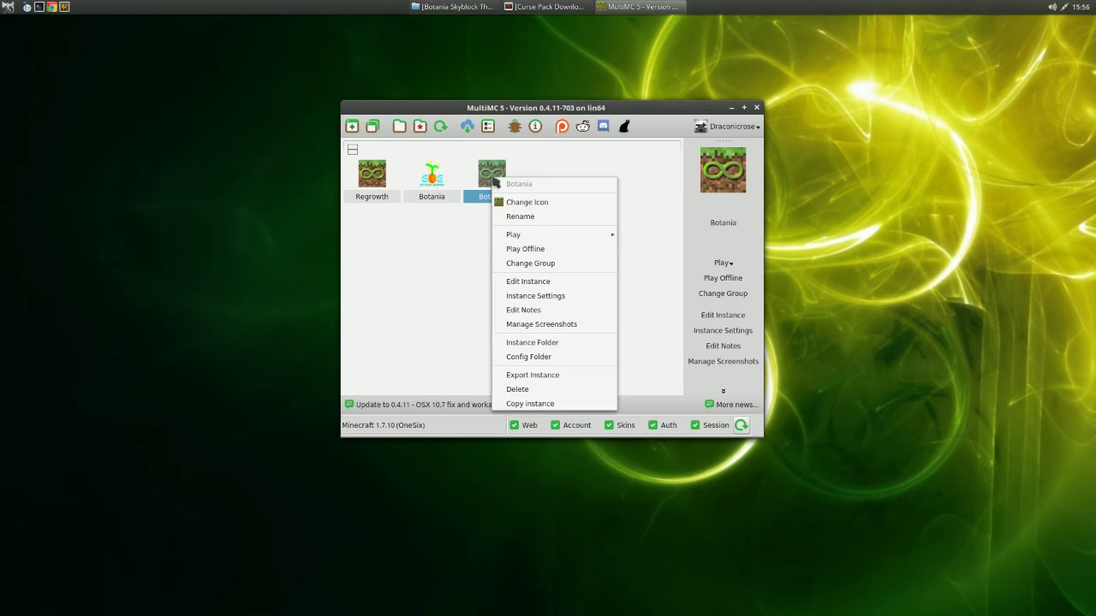
Step: Install Forge 10.13.4.1558 into the Botania instance
click(525, 282)
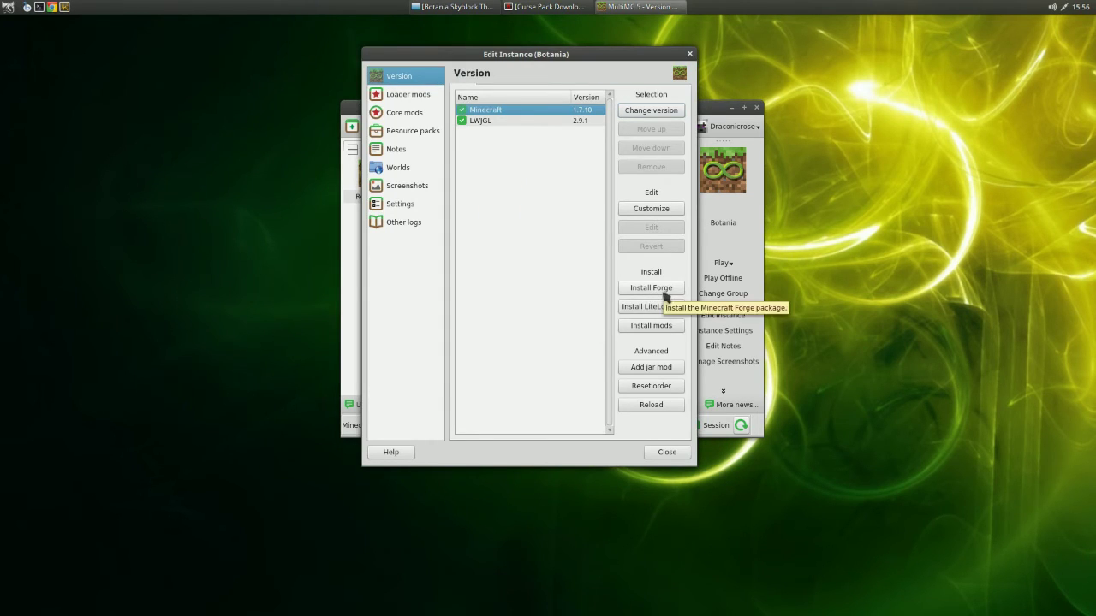
click(663, 293)
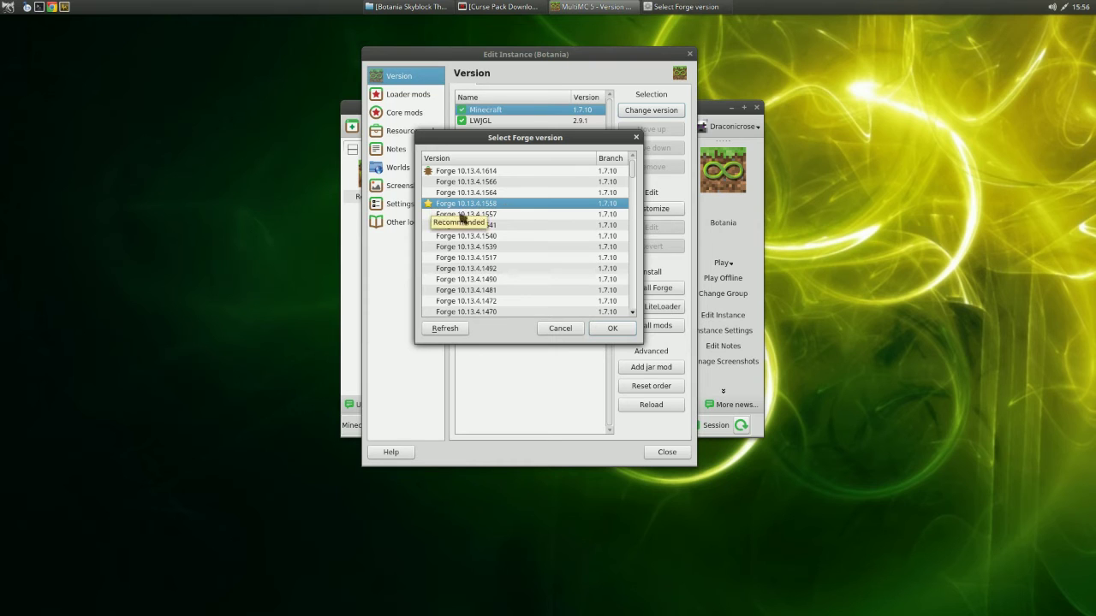
click(612, 330)
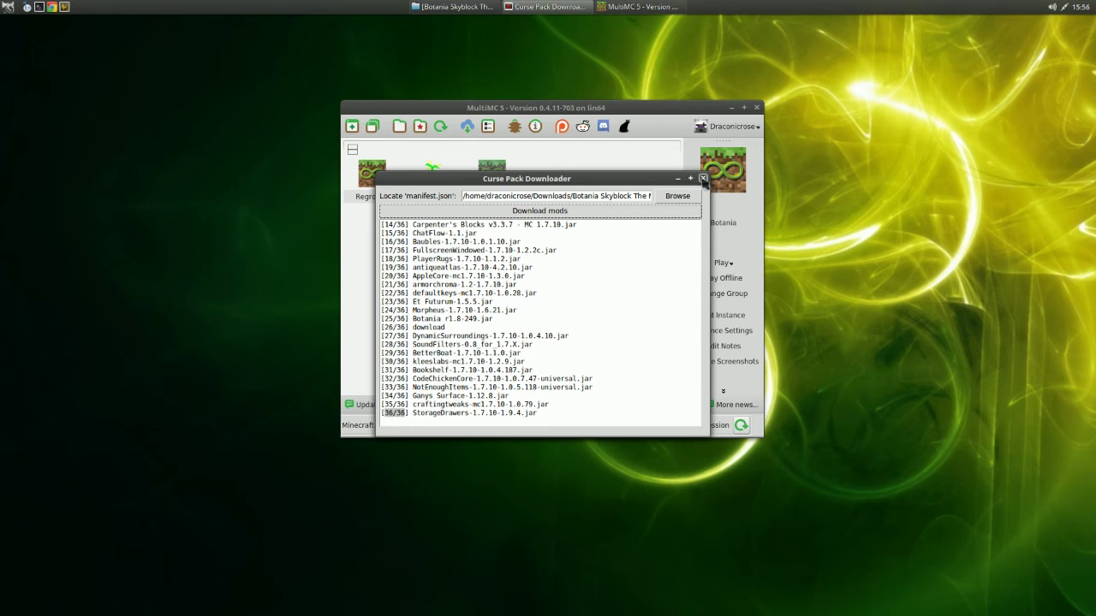
Step: Close the finished Curse Pack Downloader and open the Botania instance's folder
click(703, 178)
right_click(487, 188)
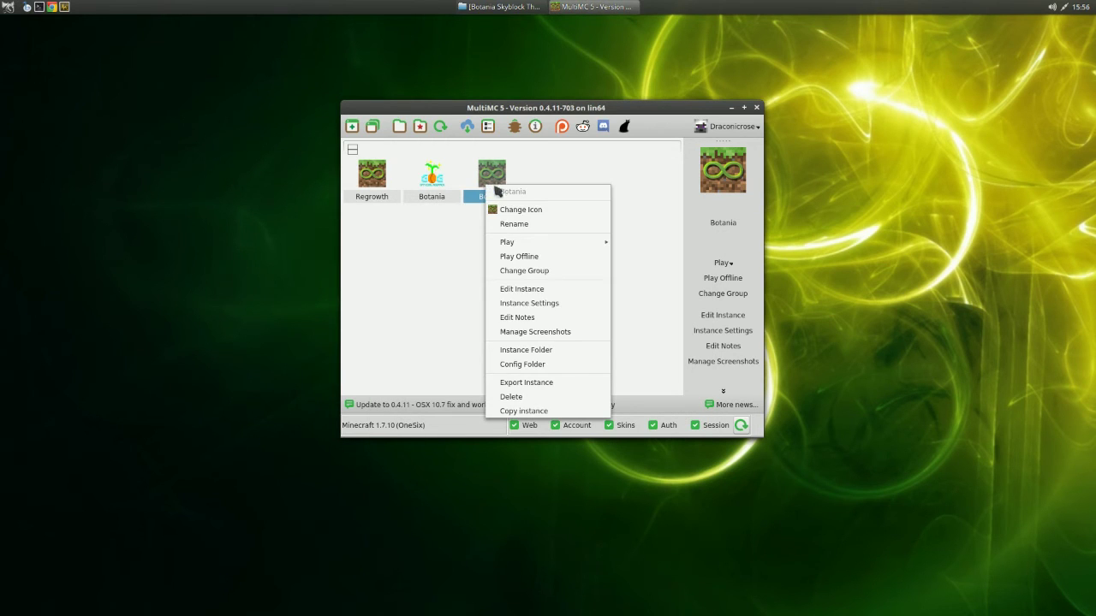
click(526, 347)
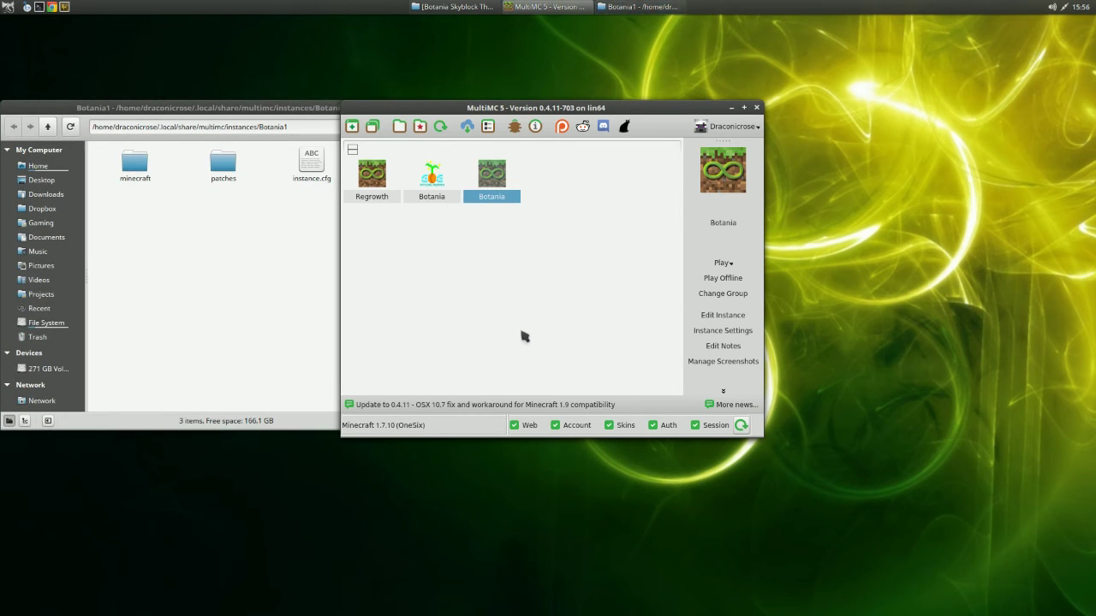
Step: Copy the pack's minecraft folder into Botania1, merging it with the existing one
click(232, 289)
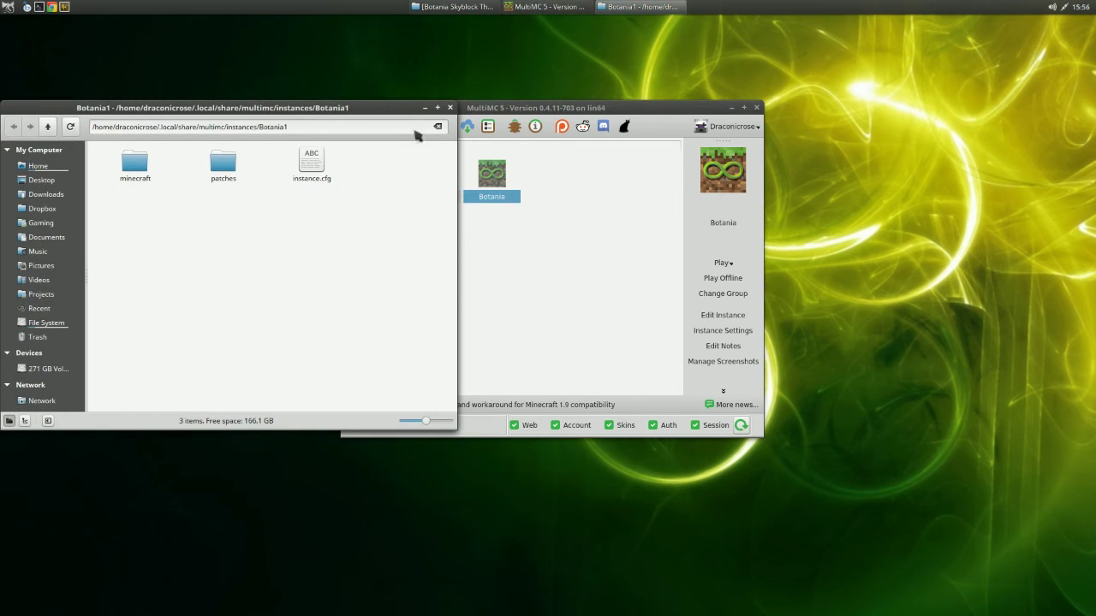
click(474, 6)
drag(522, 117, 566, 186)
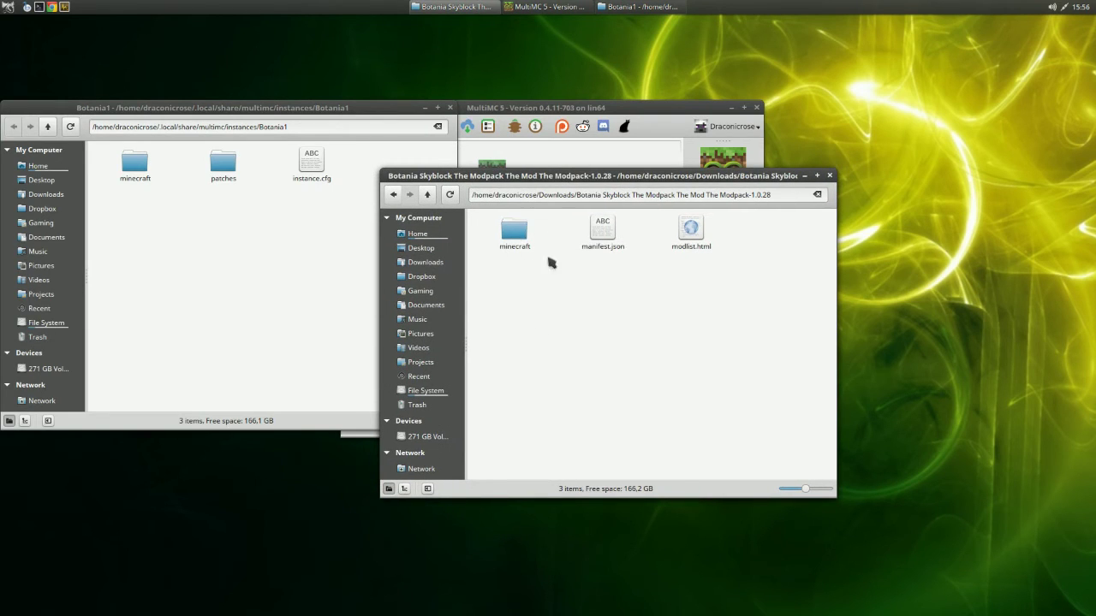
right_click(506, 231)
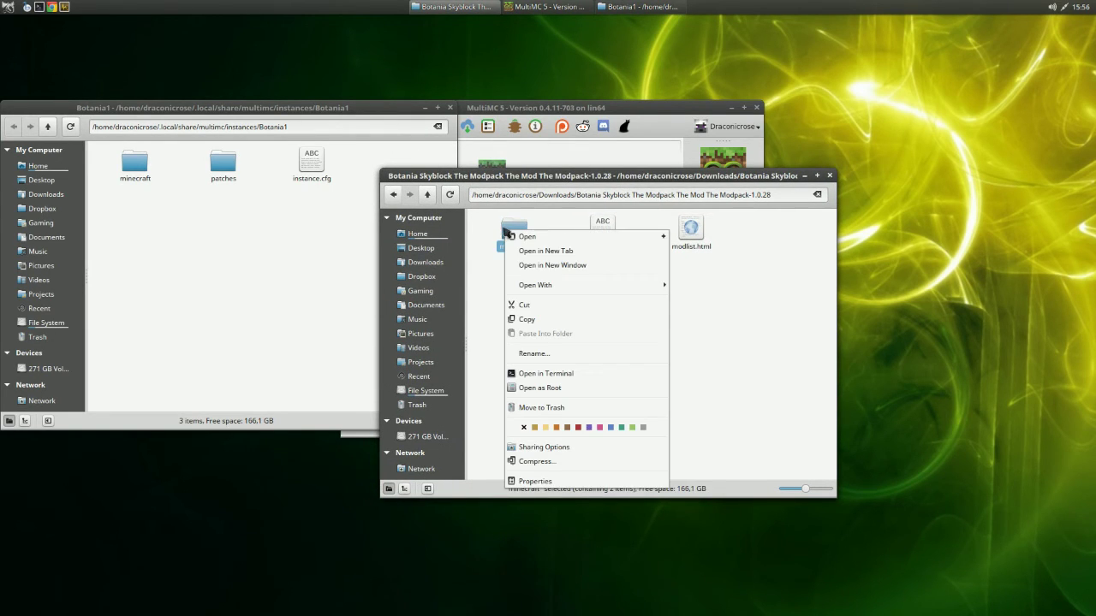
click(529, 320)
click(159, 257)
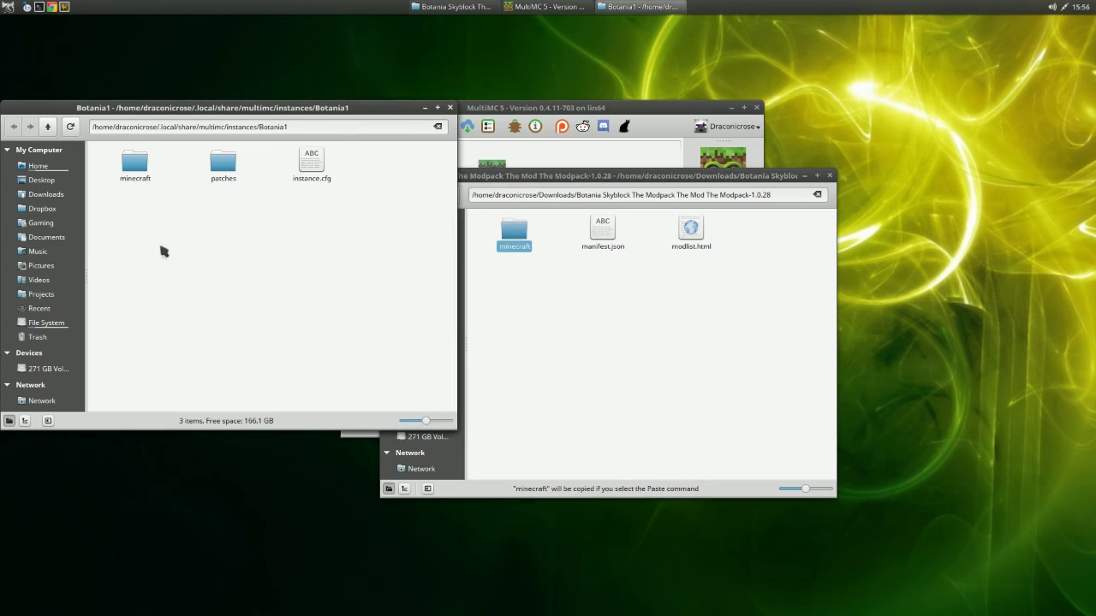
right_click(161, 247)
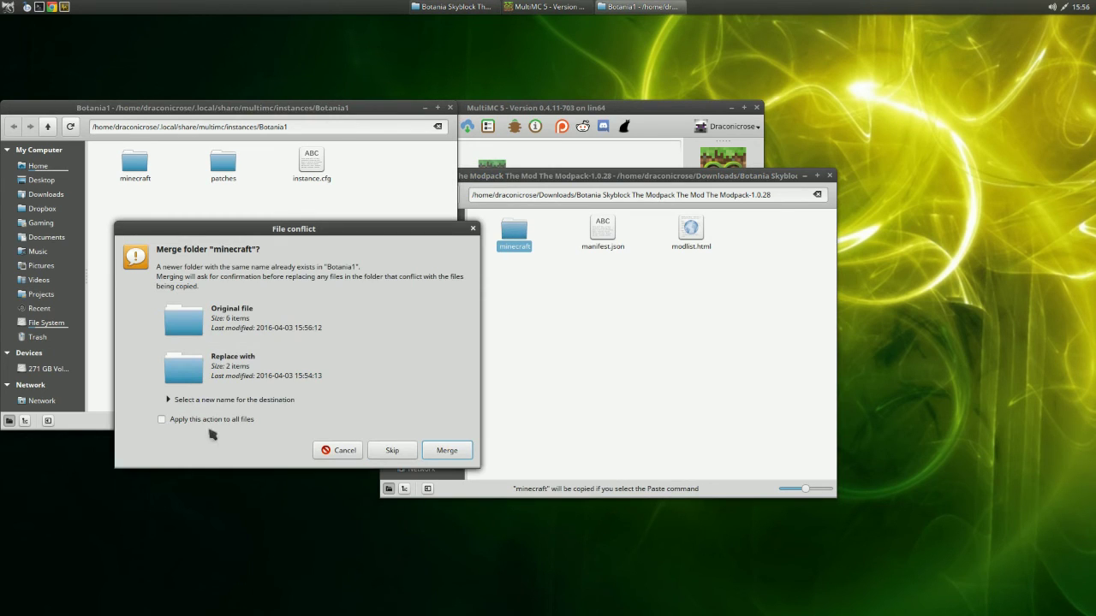
click(465, 453)
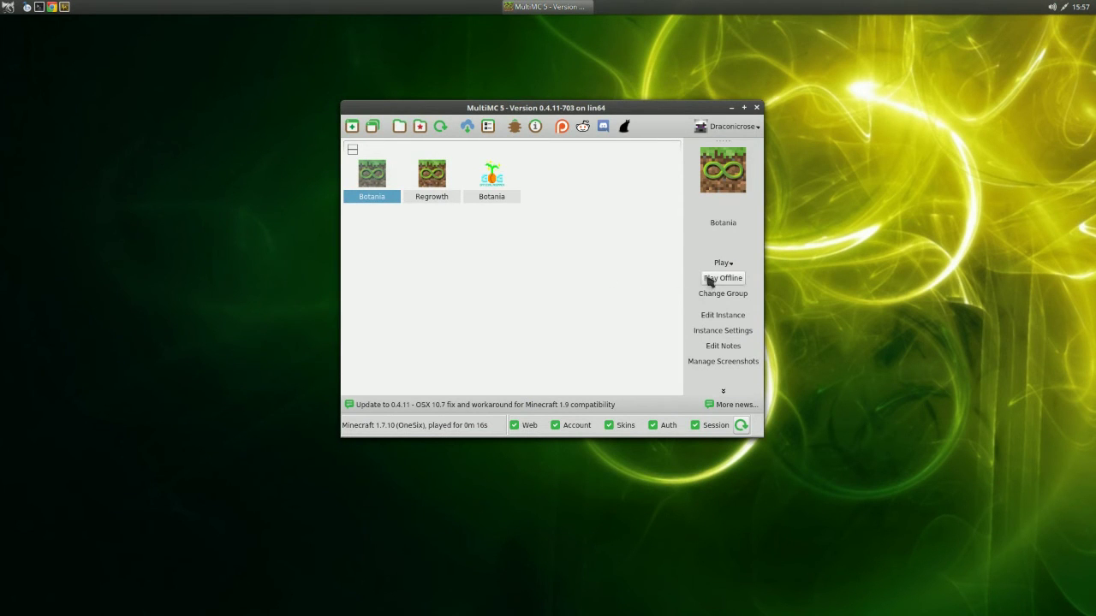
Step: Launch the Botania instance offline with the default player name and go to Singleplayer
click(707, 279)
click(588, 270)
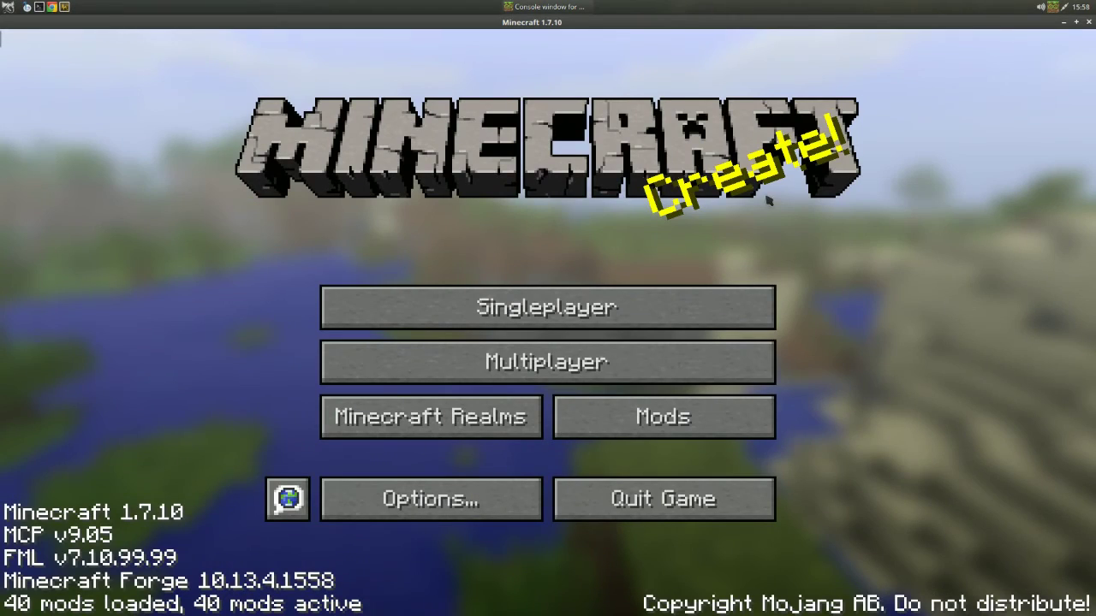
click(739, 308)
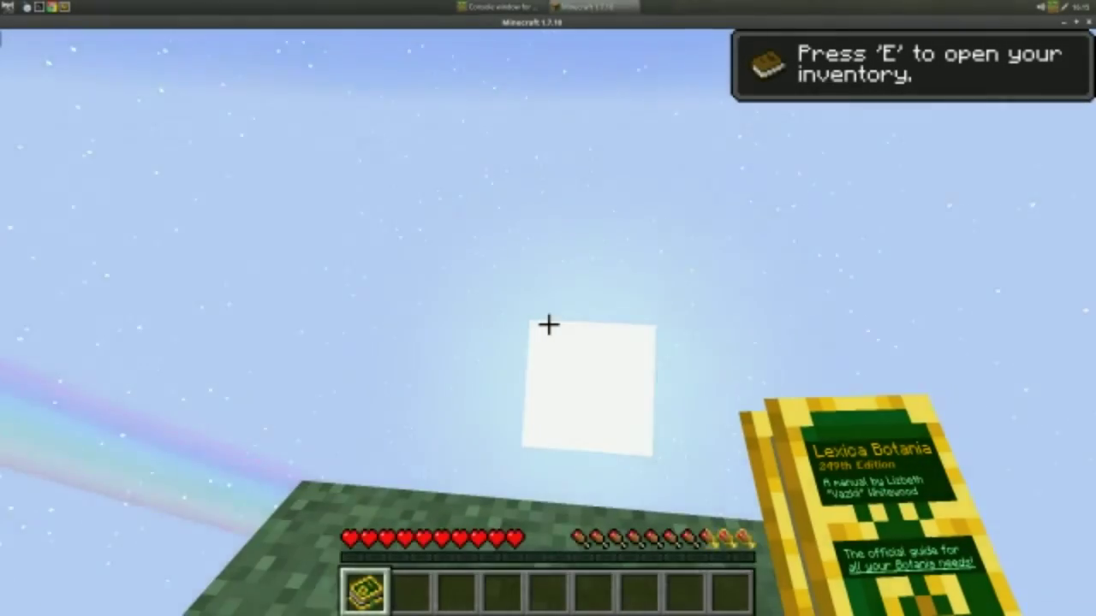
Step: Look around the skyblock island with Lexica Botania in hand
mouse_move(548, 323)
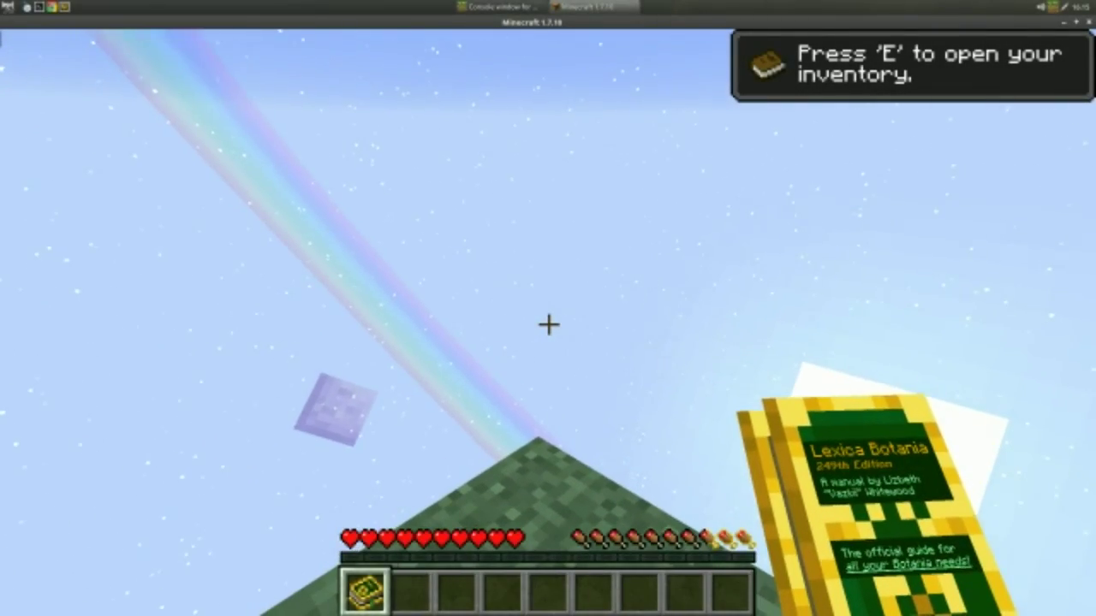